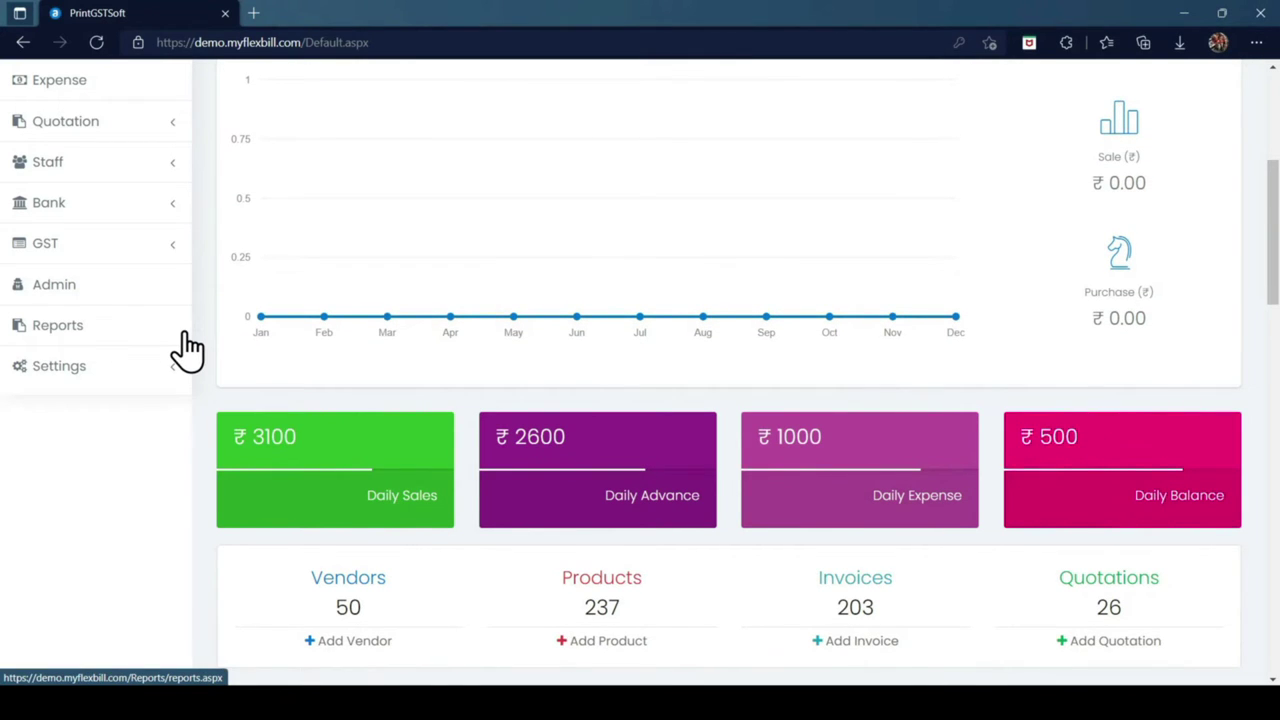
Step: Open the Reports page and review all the available report categories, from Sales Report through Advance Report
left_click(60, 336)
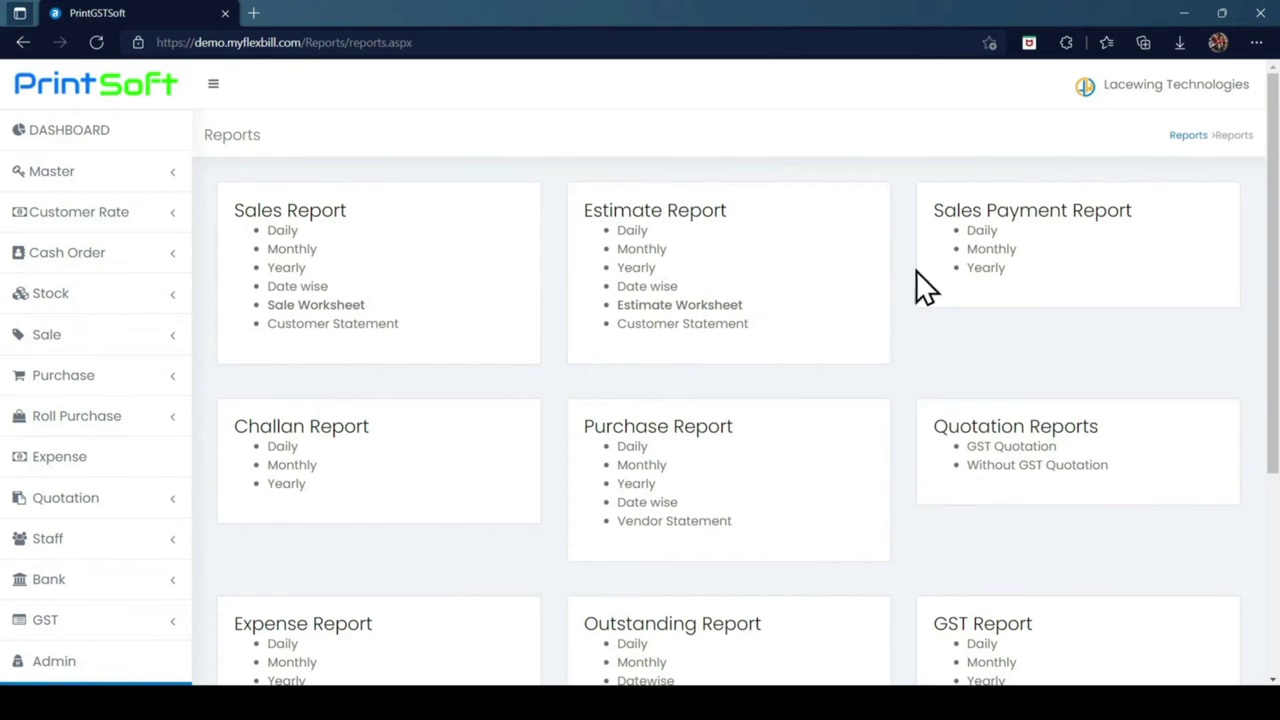
scroll(798, 495, "down", 1)
scroll(798, 495, "up", 1)
left_click_drag(232, 218, 350, 212)
left_click_drag(571, 214, 732, 212)
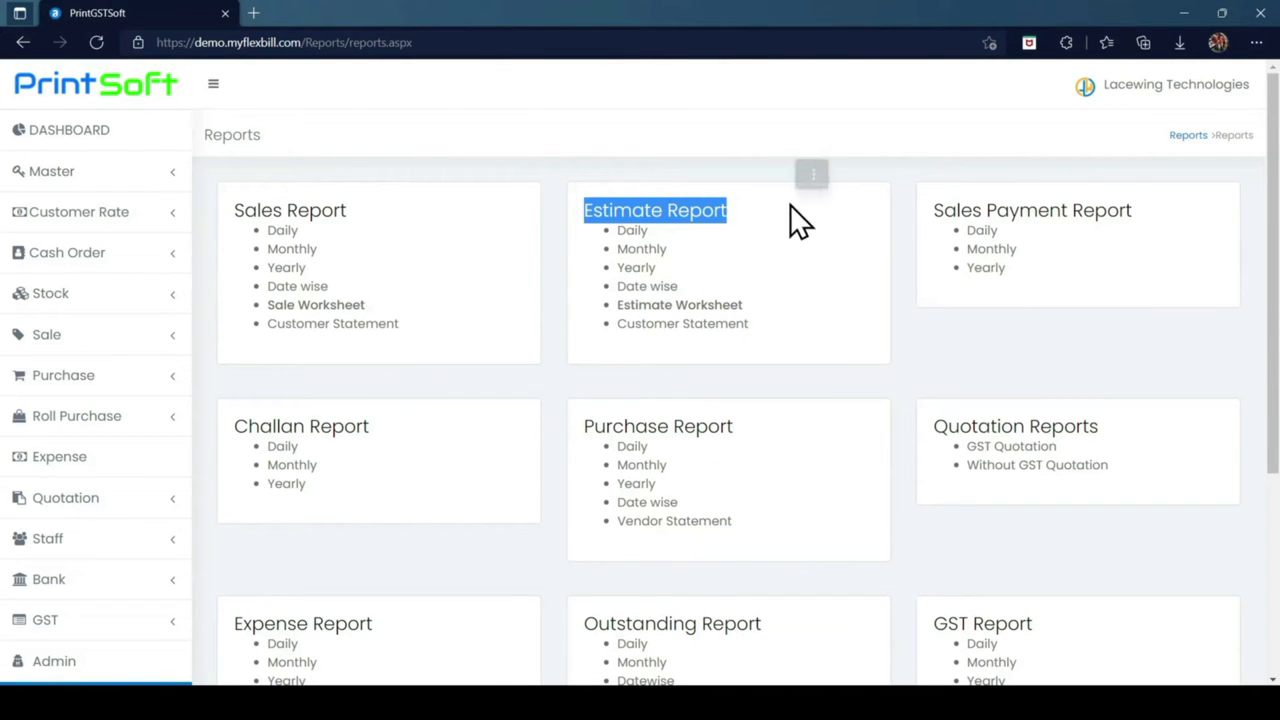
left_click_drag(934, 218, 1143, 212)
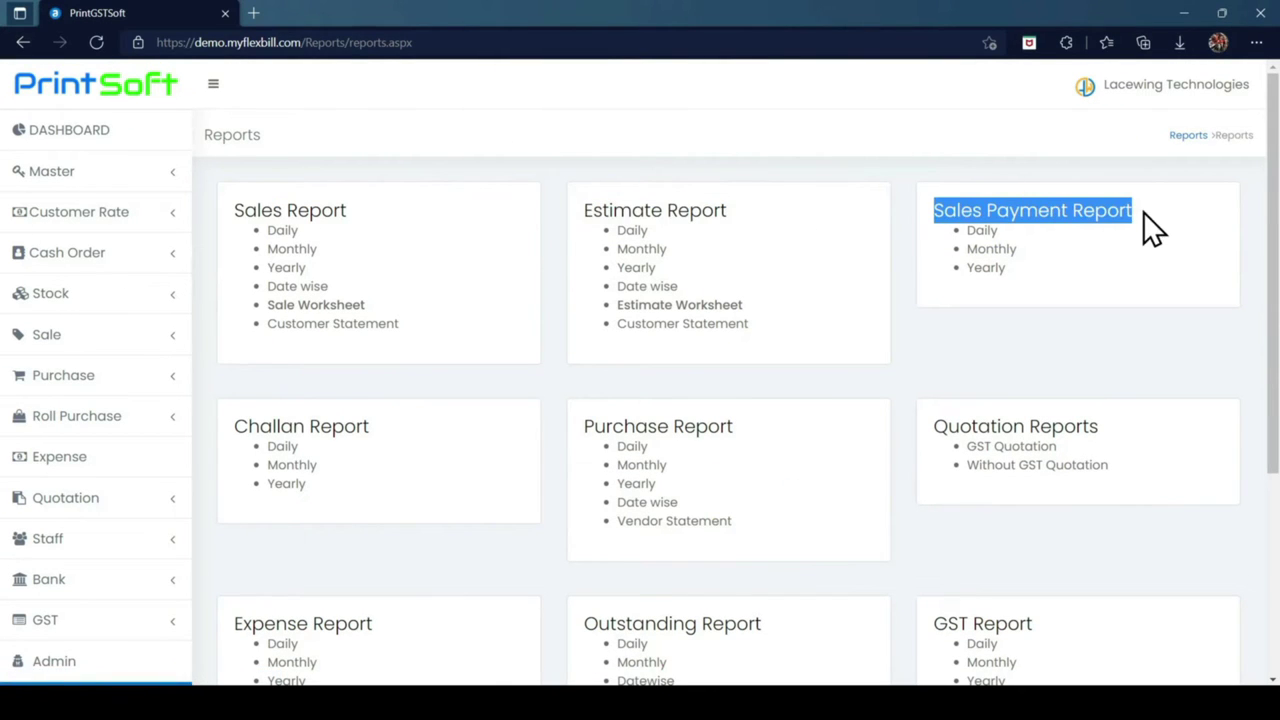
left_click_drag(1083, 426, 1110, 426)
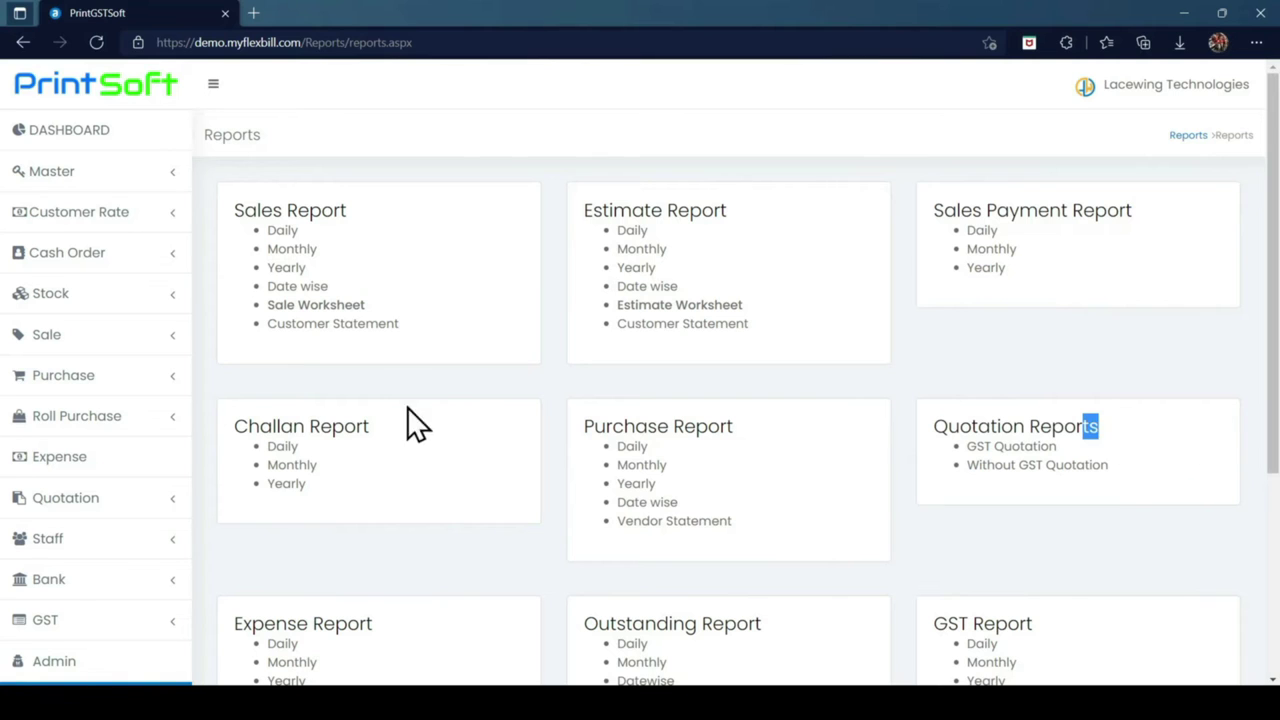
scroll(483, 441, "down", 1)
scroll(483, 441, "down", 3)
left_click_drag(213, 352, 677, 374)
left_click(981, 495)
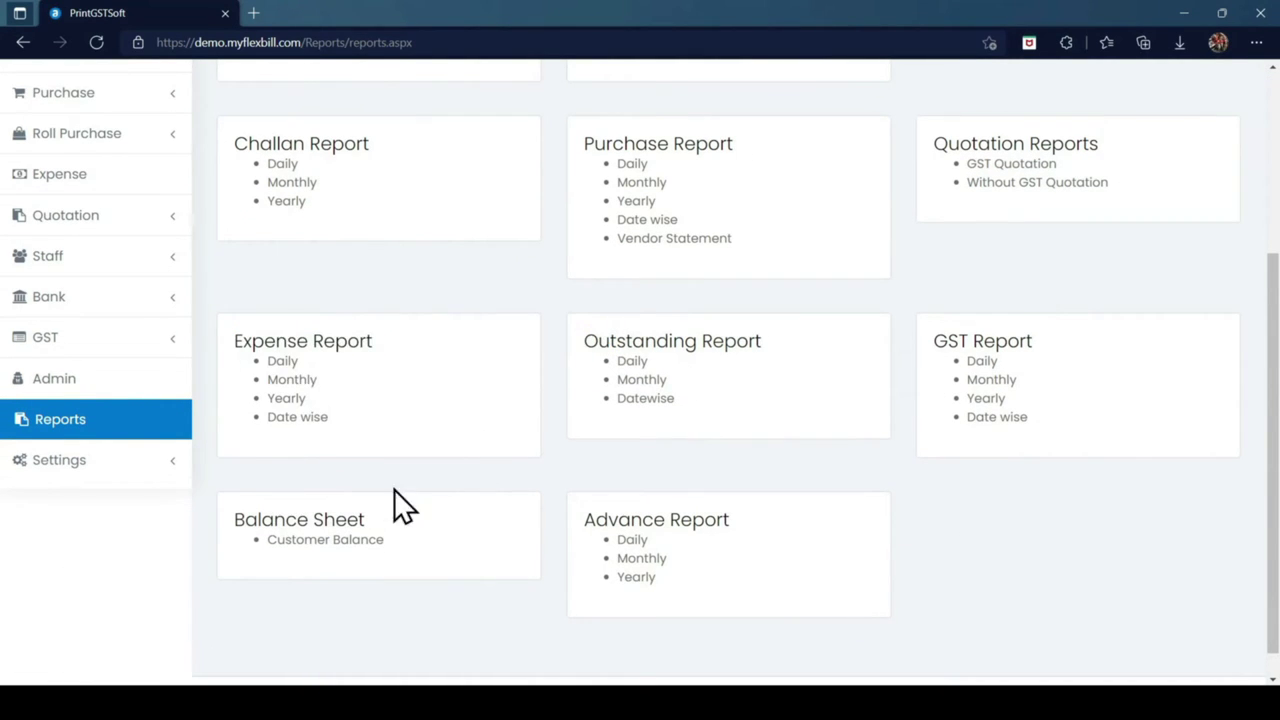
scroll(634, 480, "up", 3)
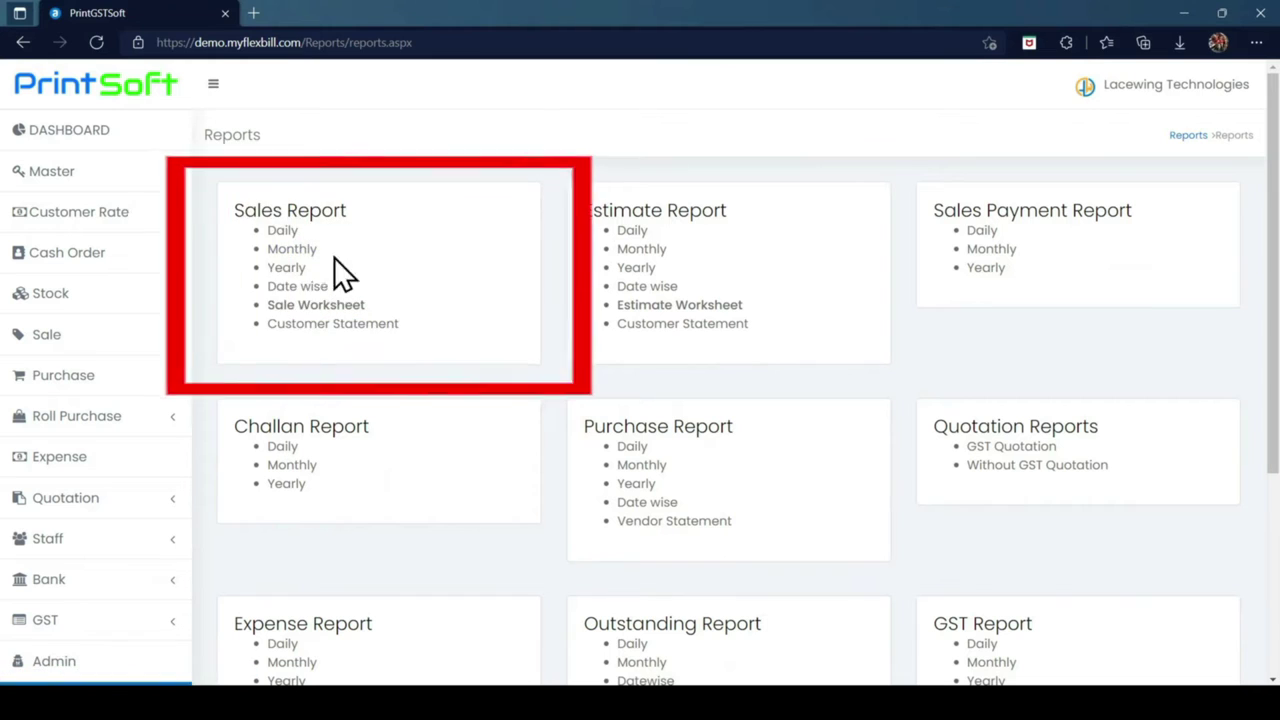
Step: View the daily sales report, return to the report list, and view the monthly sales report
left_click(283, 232)
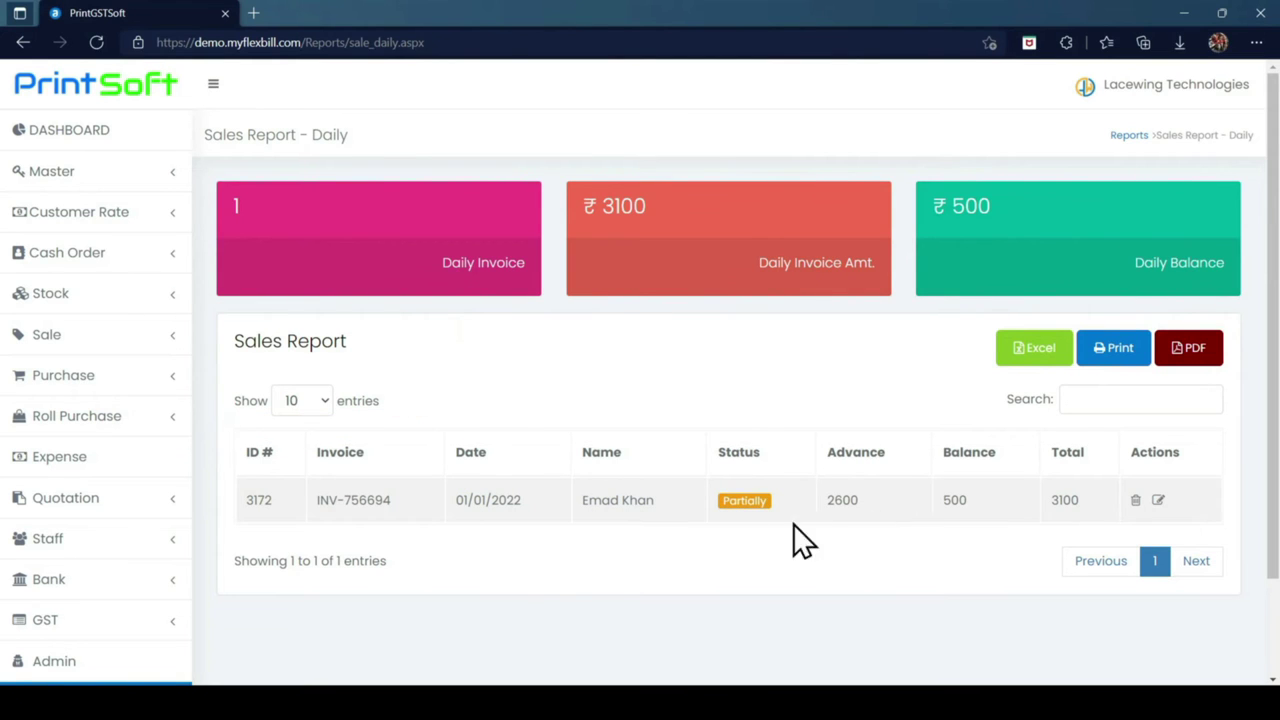
left_click(23, 42)
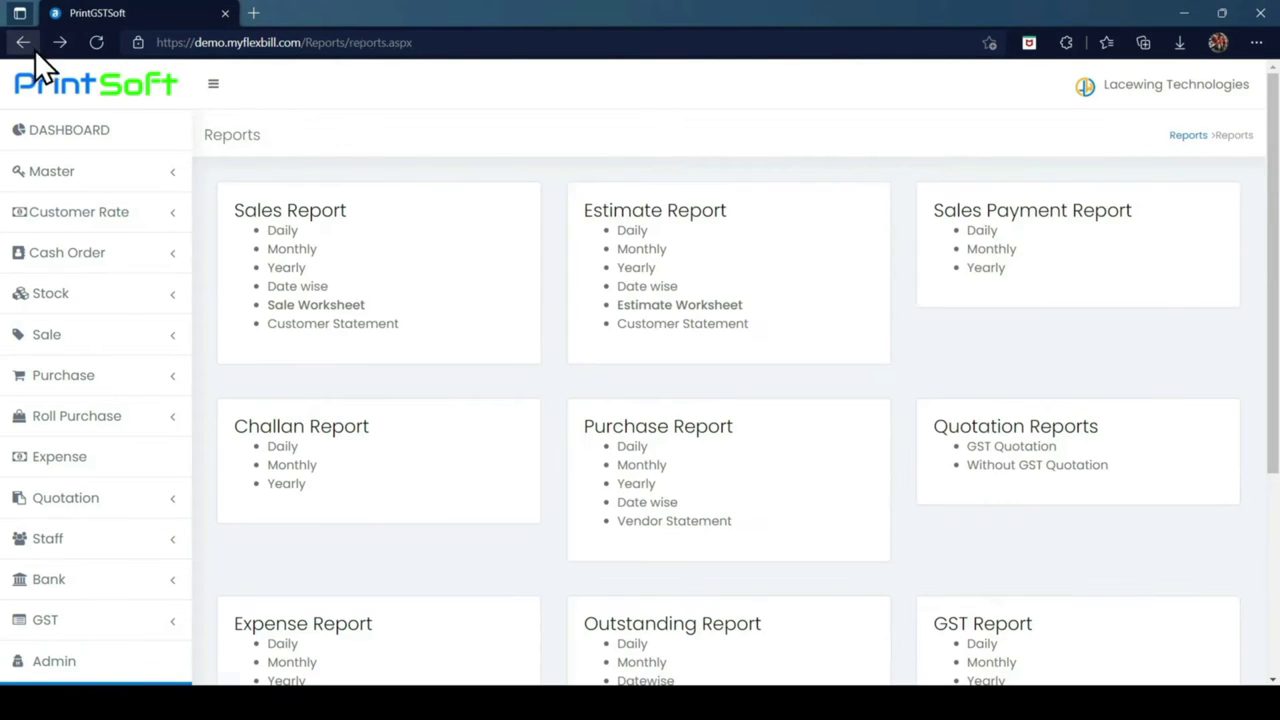
left_click(297, 254)
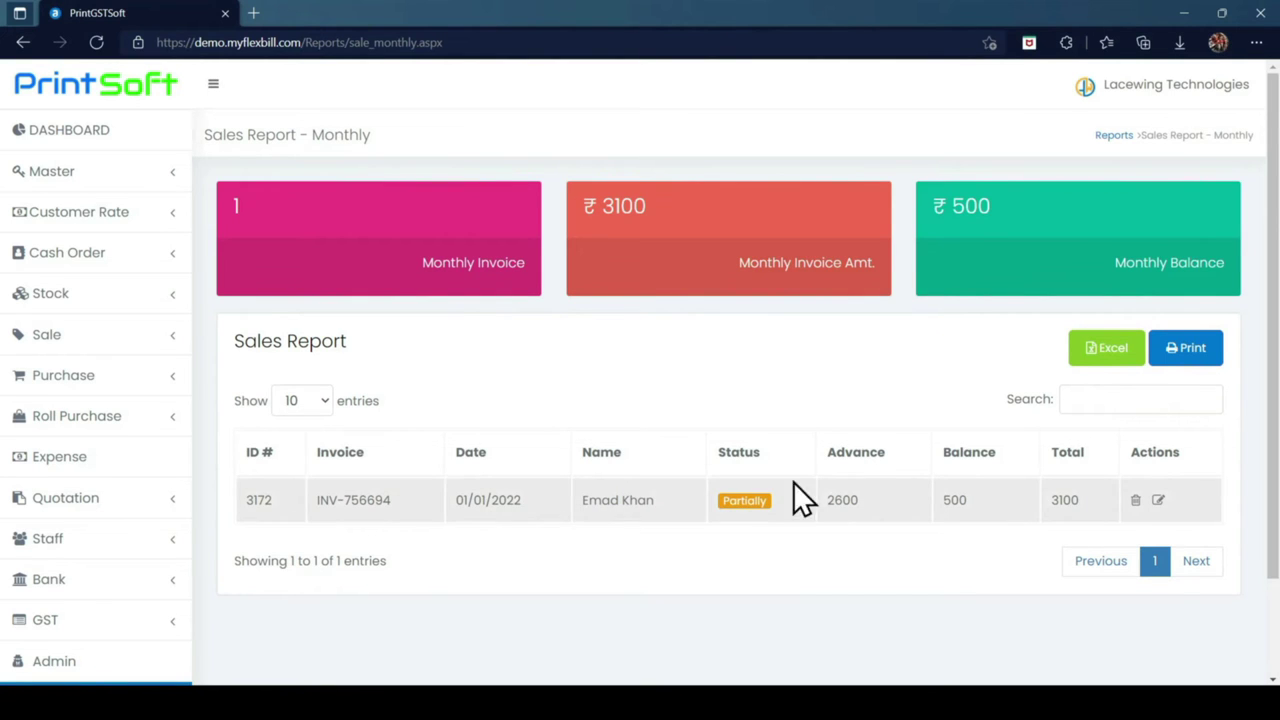
Step: Return to the report list, open the yearly sales report and search it for the customer's first name
left_click(21, 42)
left_click(286, 267)
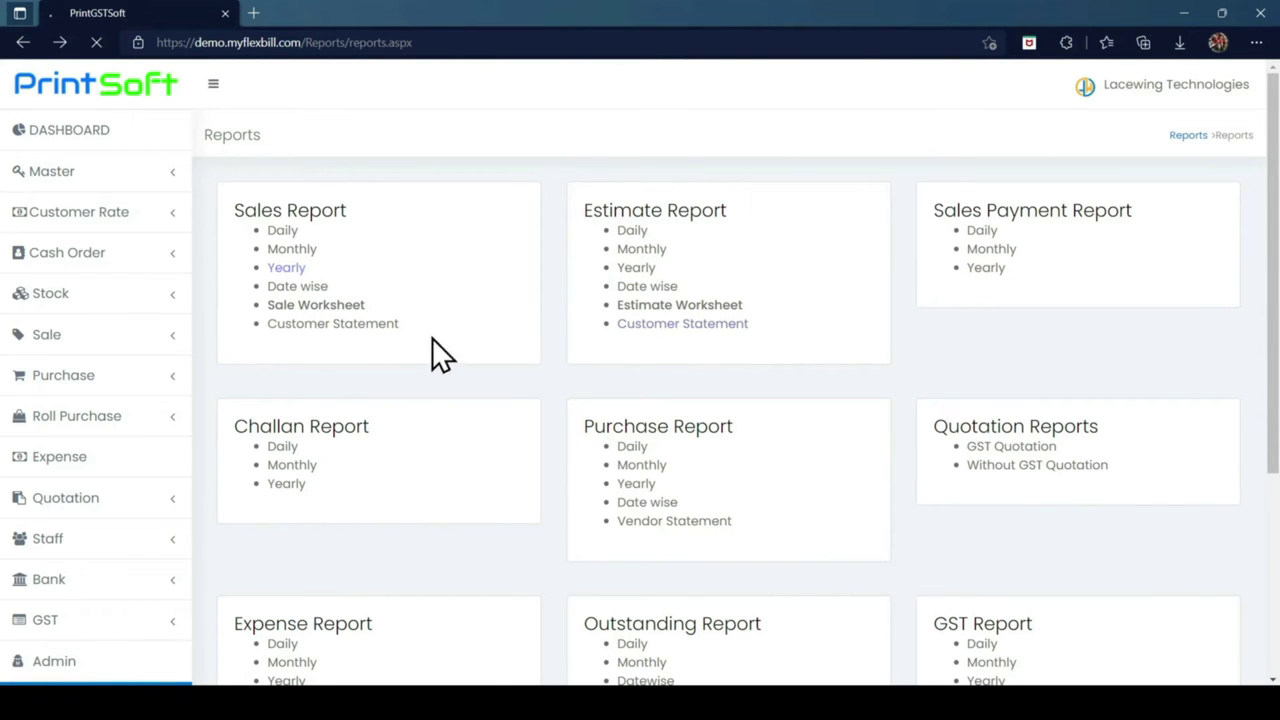
left_click(288, 268)
left_click(1115, 397)
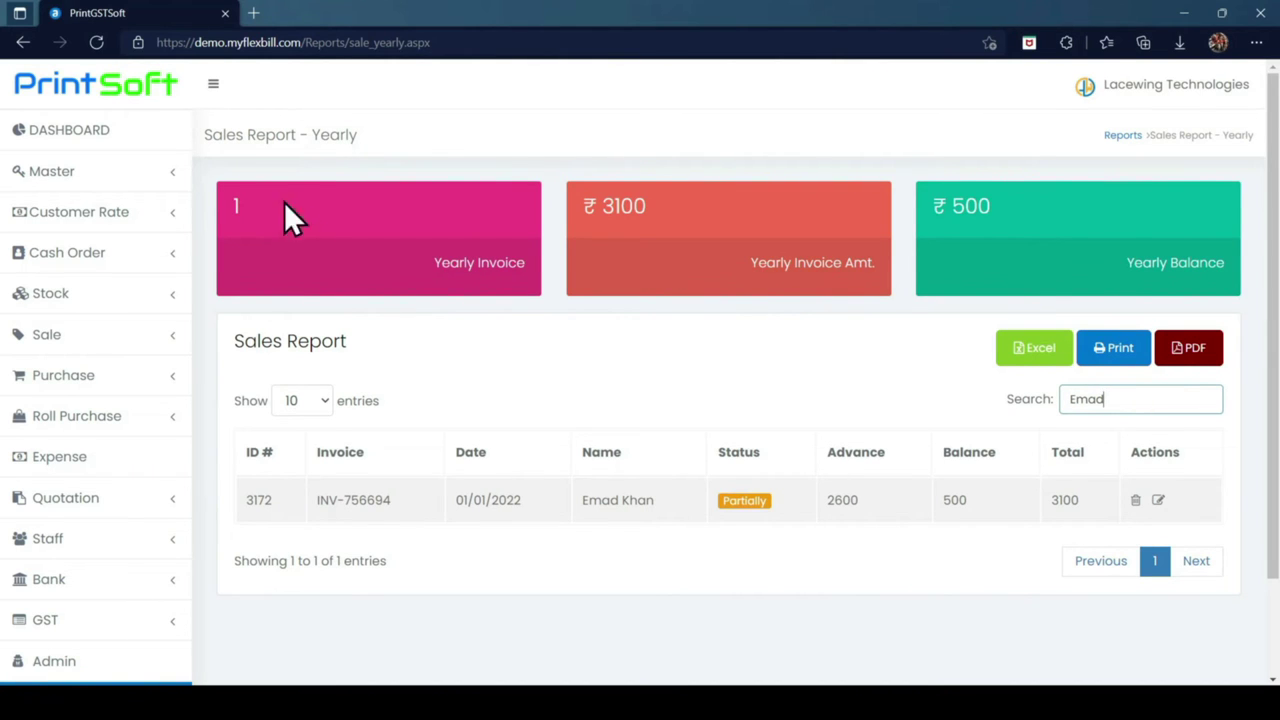
Step: Return to the report list, open the Customer Balance report under Balance Sheet and look through the customers' balances
left_click(36, 40)
scroll(428, 465, "down", 3)
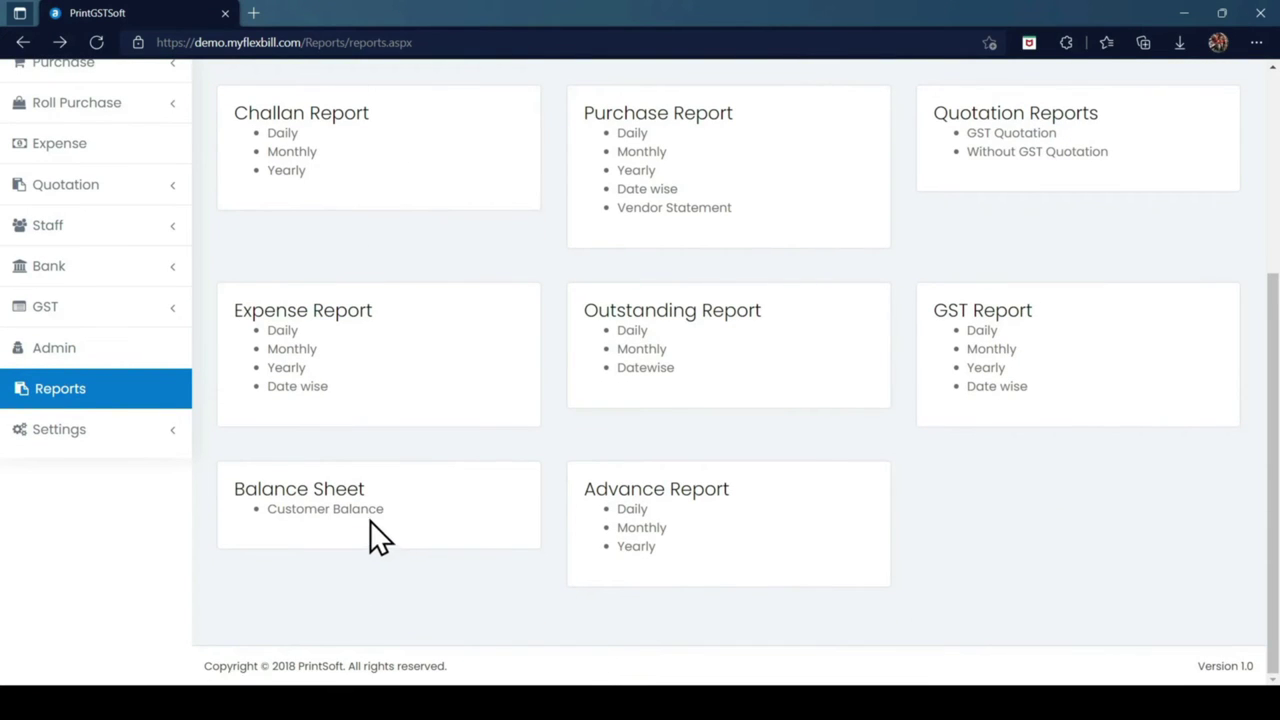
left_click(318, 510)
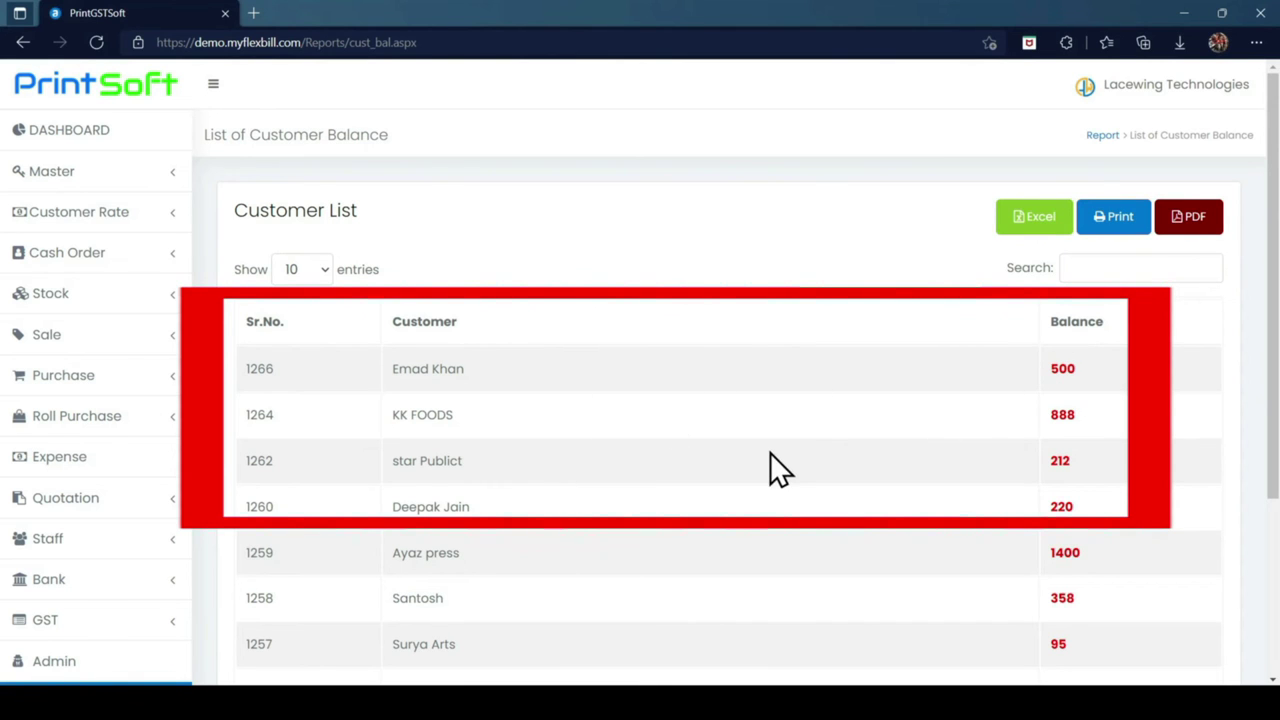
scroll(820, 510, "down", 5)
scroll(951, 551, "up", 5)
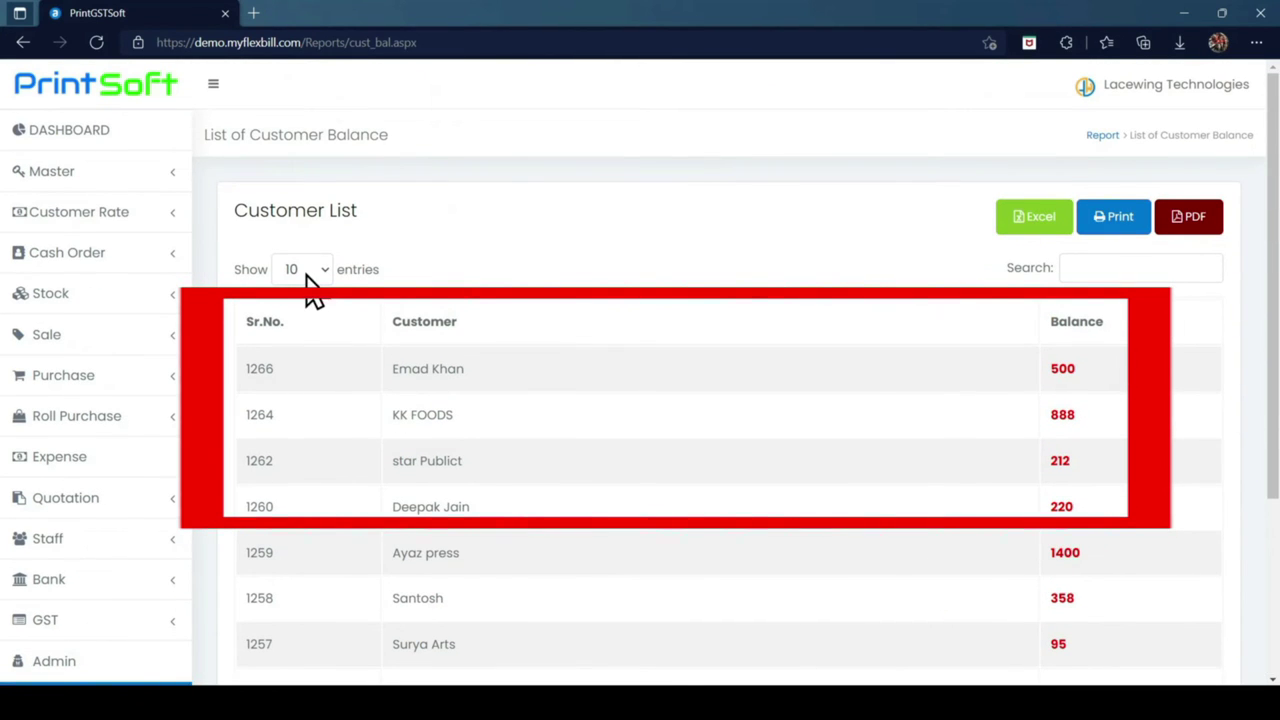
scroll(1171, 430, "down", 1)
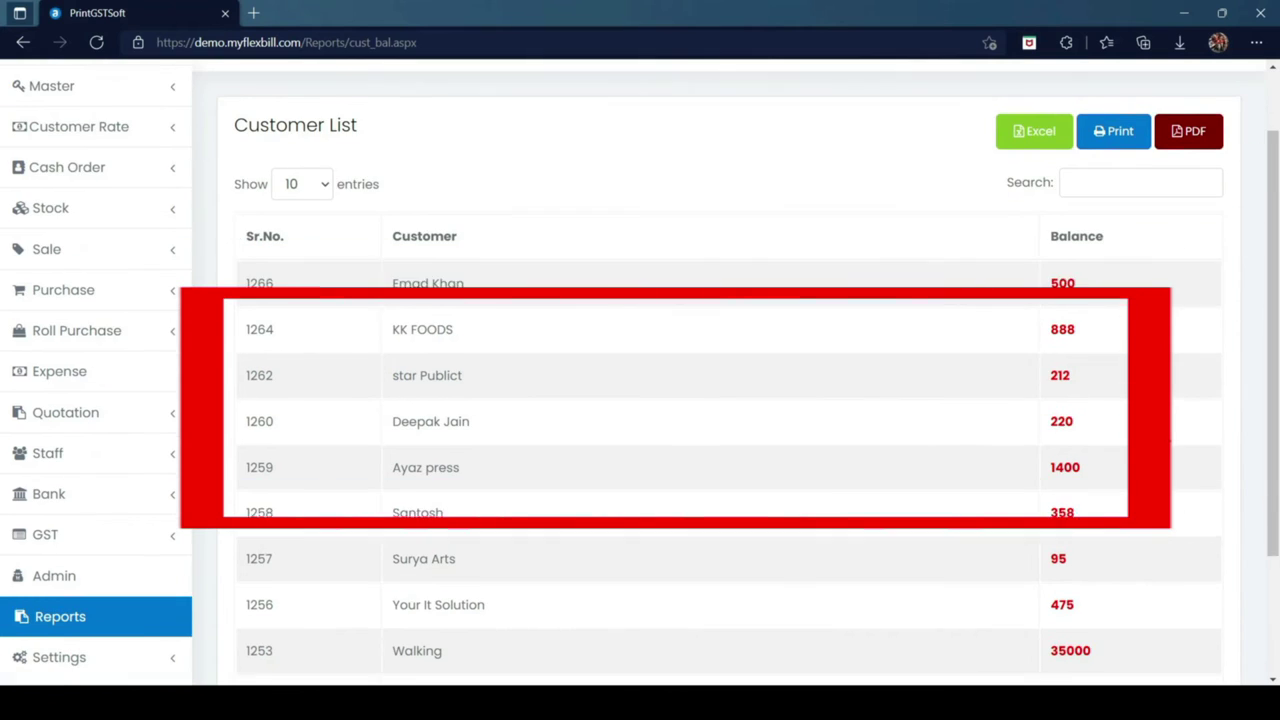
Step: Copy the first customer's name from the balance report and search the master List of Customer for it without leading spaces
left_click_drag(491, 294, 390, 282)
key("ctrl+c")
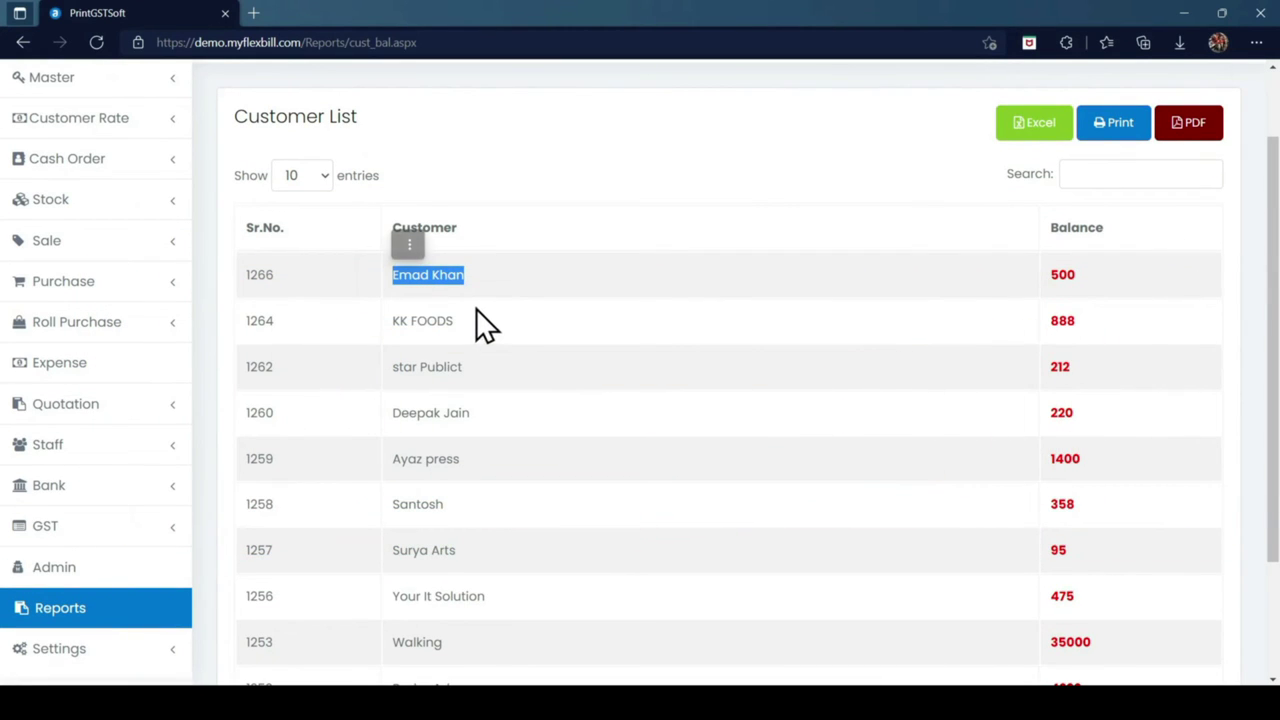
scroll(360, 321, "up", 1)
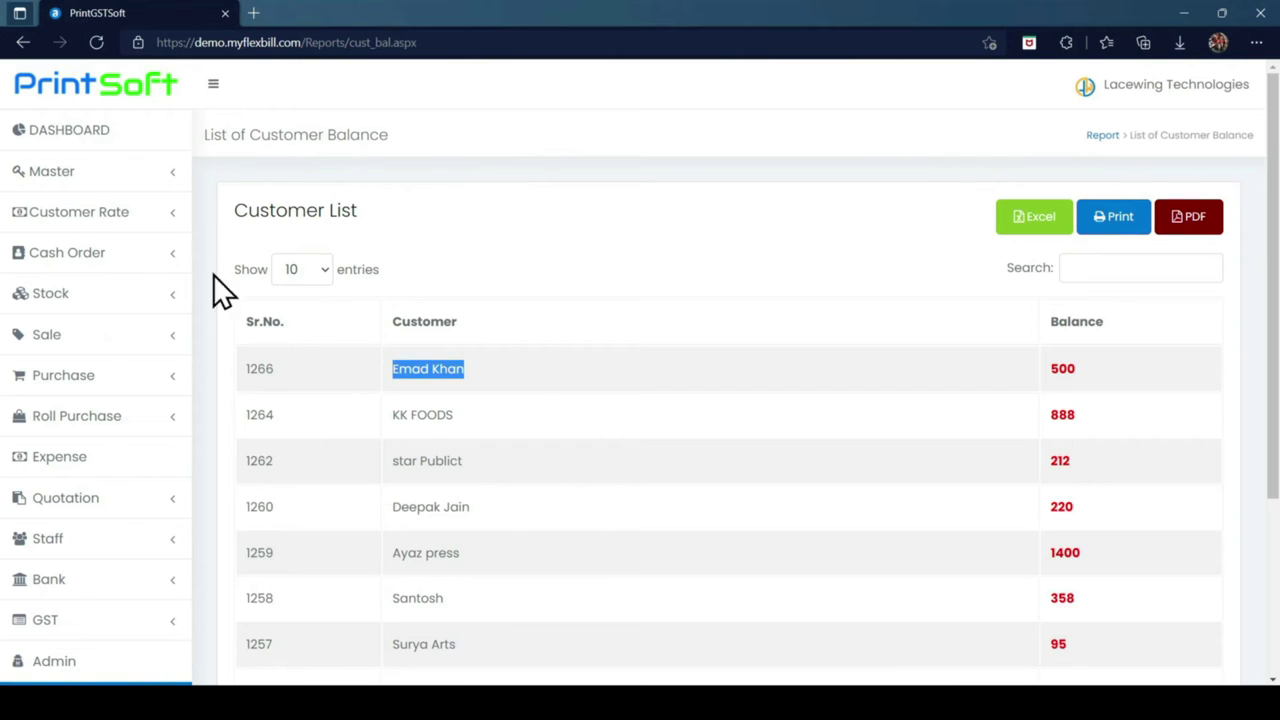
left_click(89, 186)
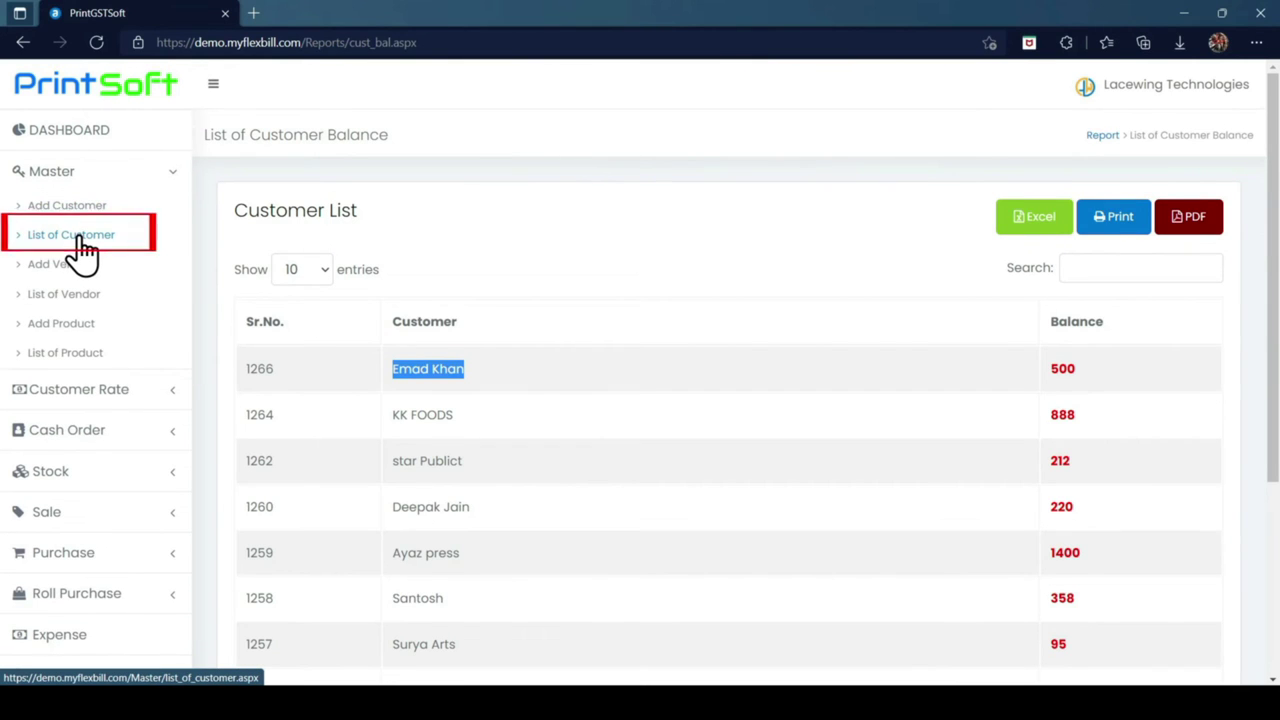
left_click(73, 240)
left_click(1090, 267)
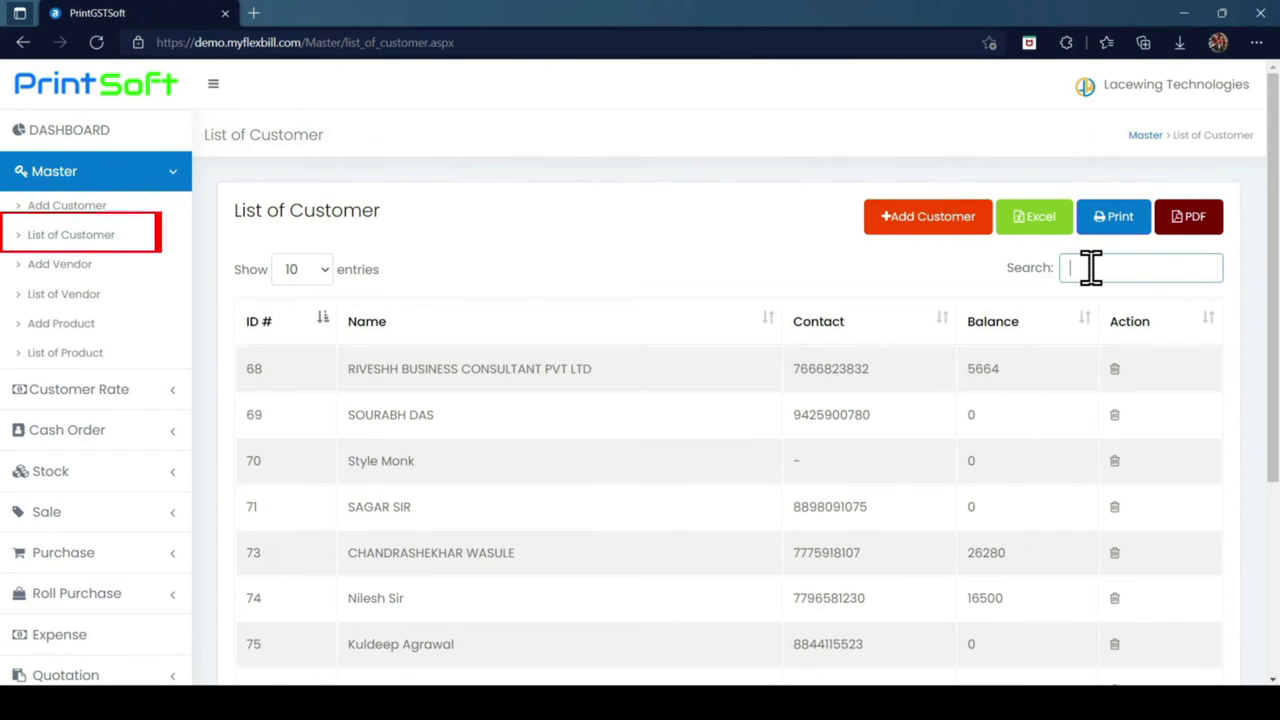
key("ctrl+v")
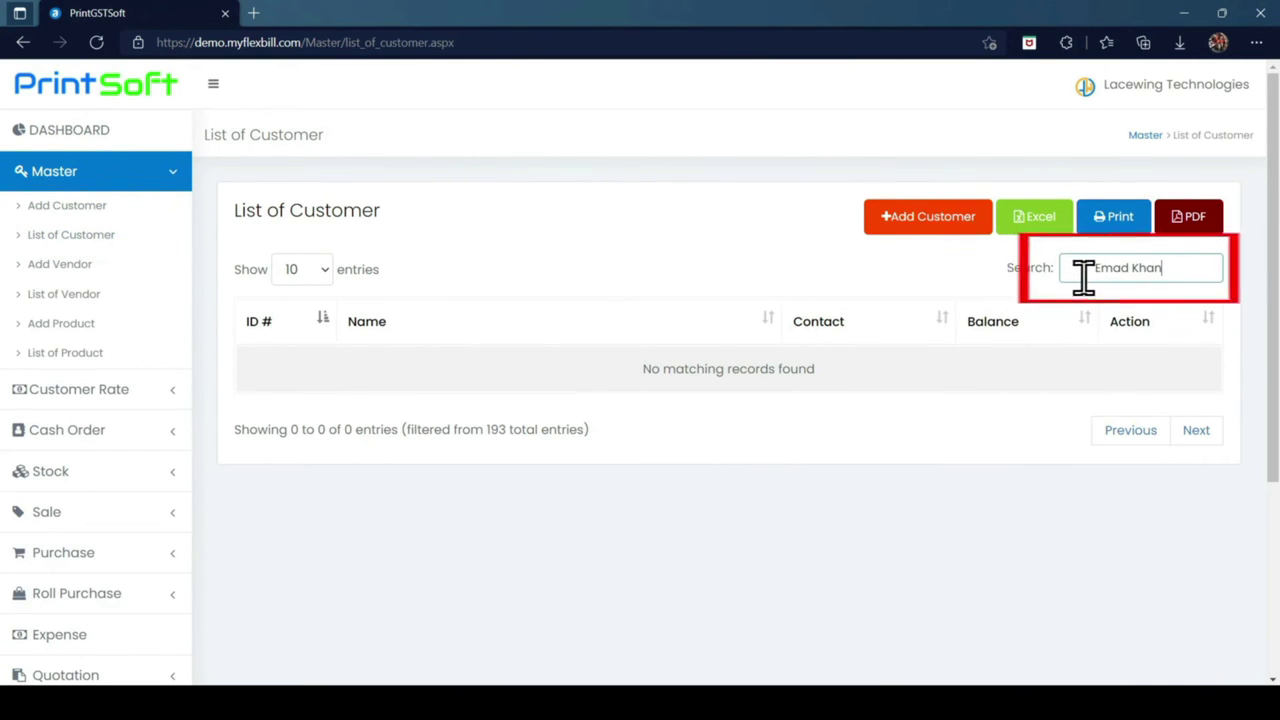
left_click_drag(1128, 270, 1094, 266)
key("BackSpace")
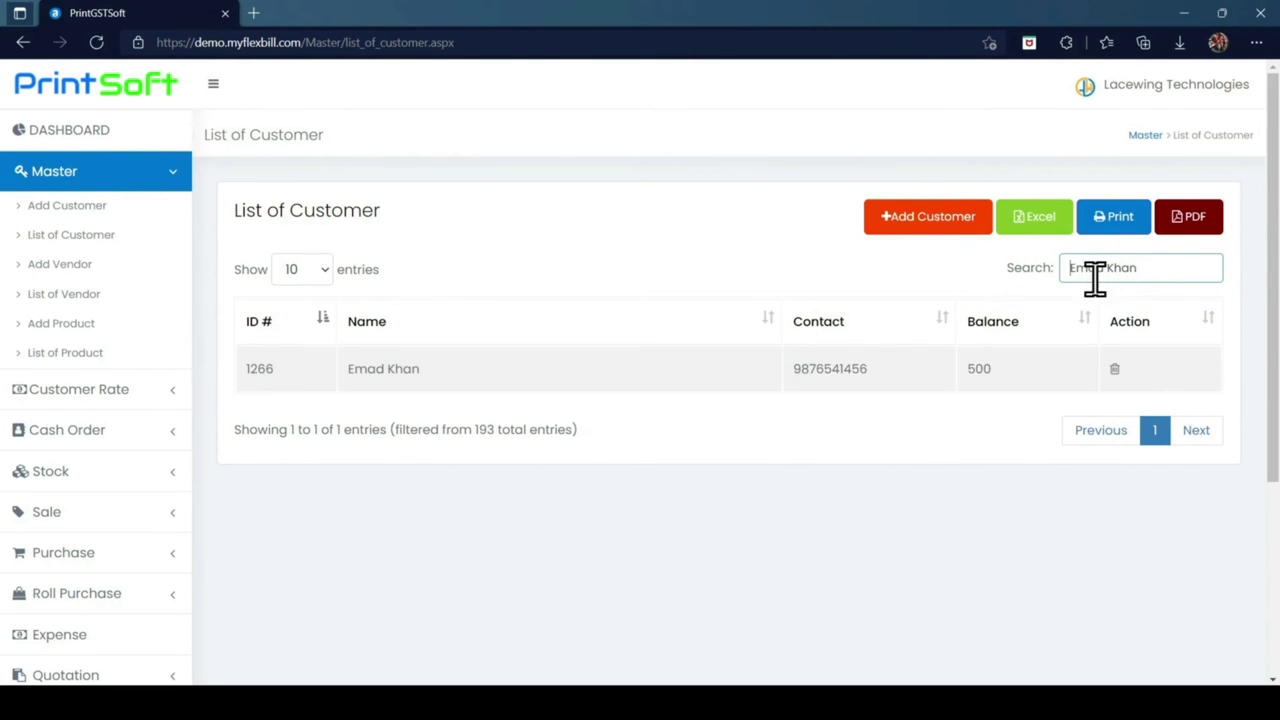
Step: Open the found customer's profile and review the contact details, total invoices, invoice amount, paid amount and balance in the summary
left_click(402, 369)
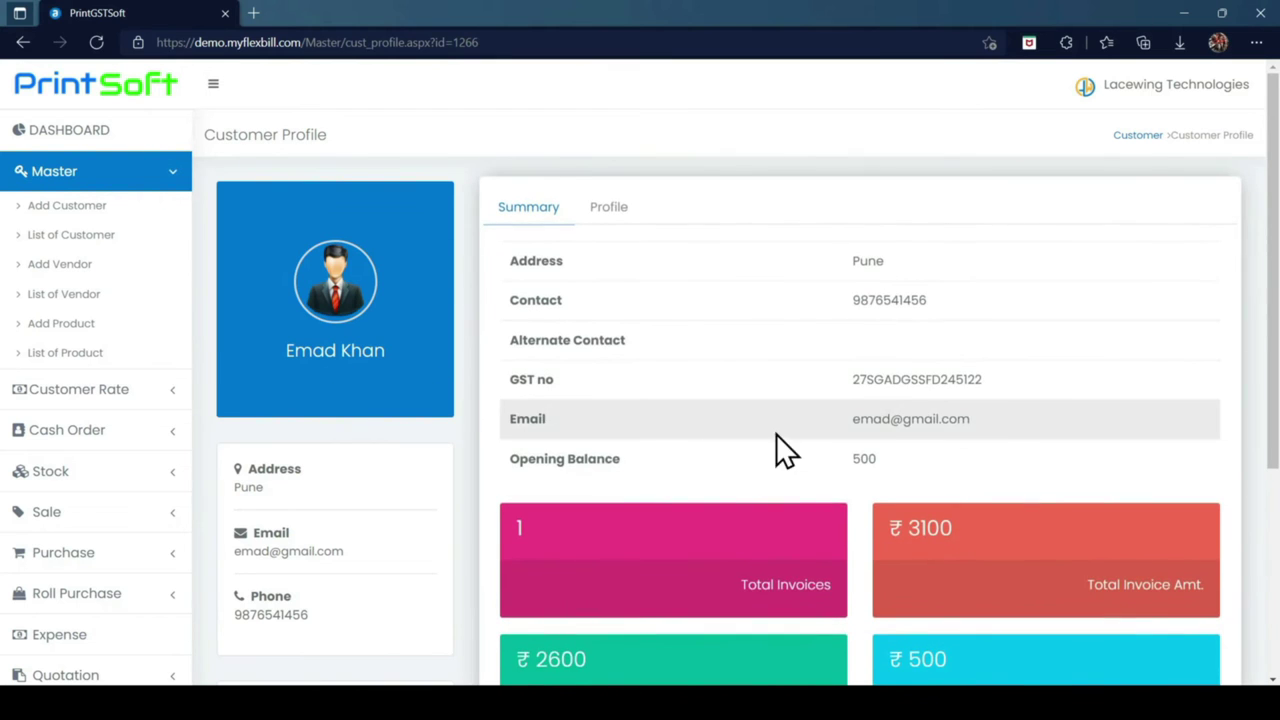
scroll(1027, 432, "down", 1)
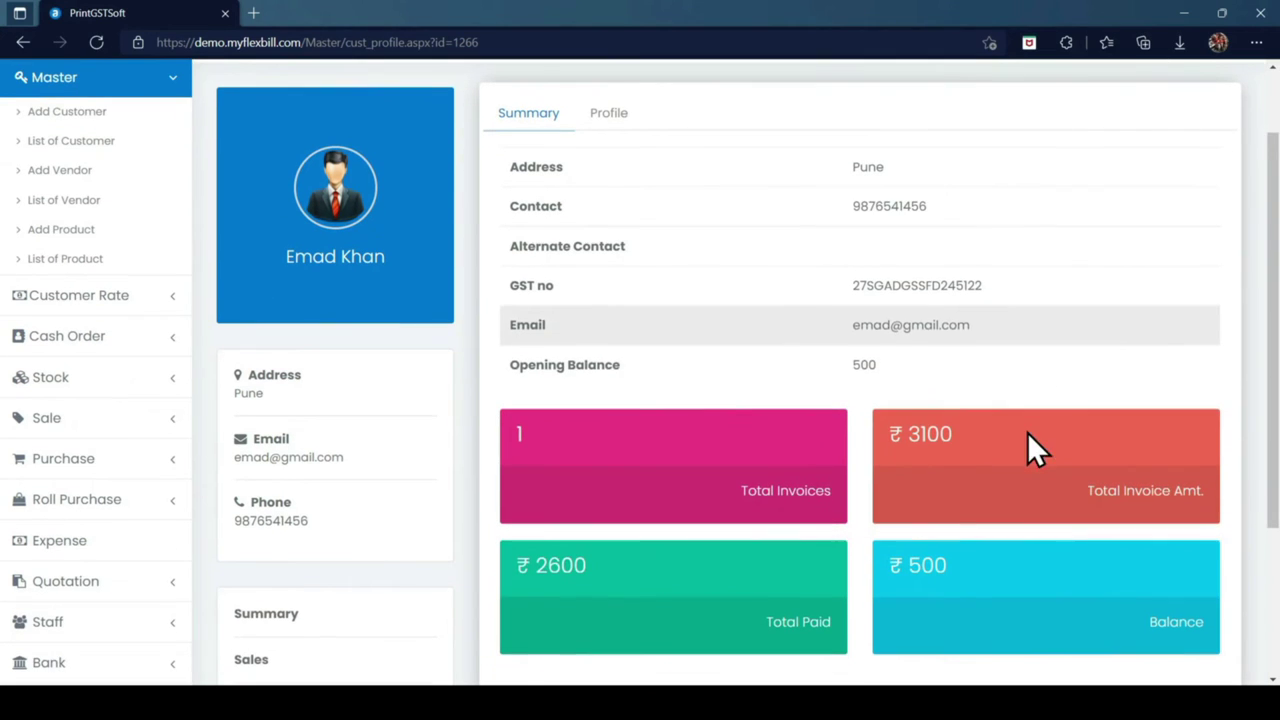
scroll(1071, 410, "up", 1)
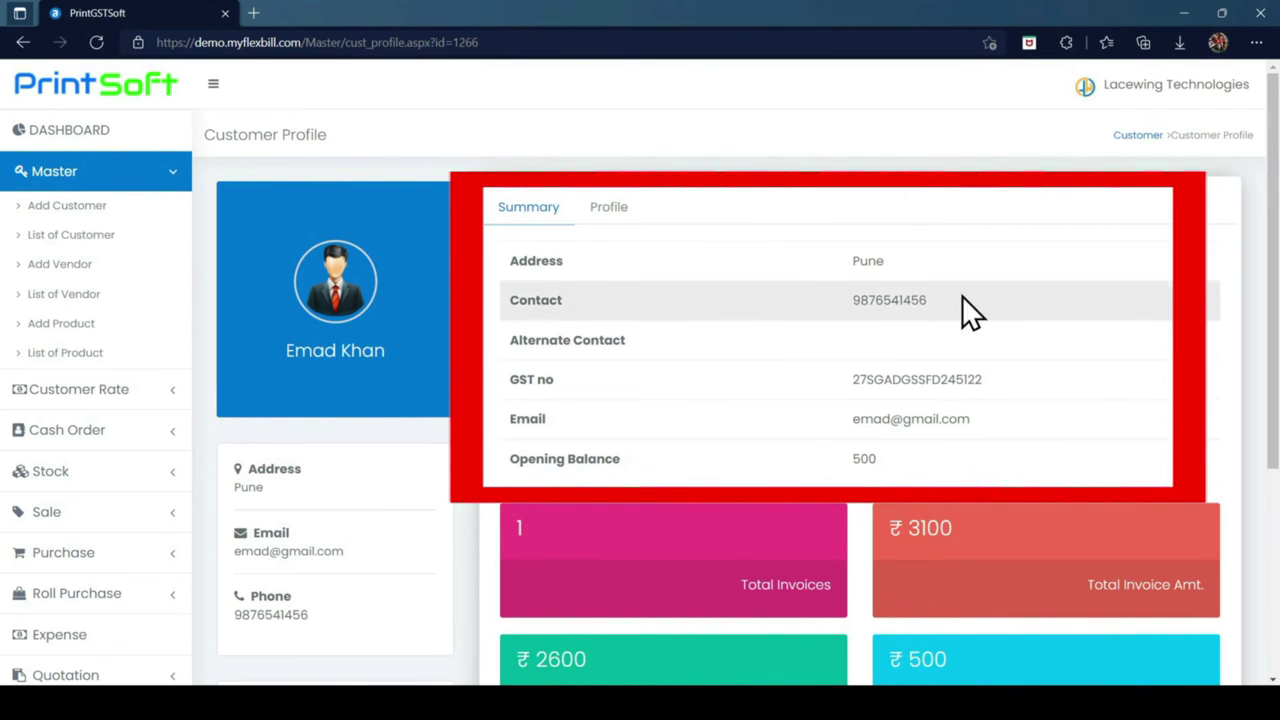
scroll(903, 380, "down", 2)
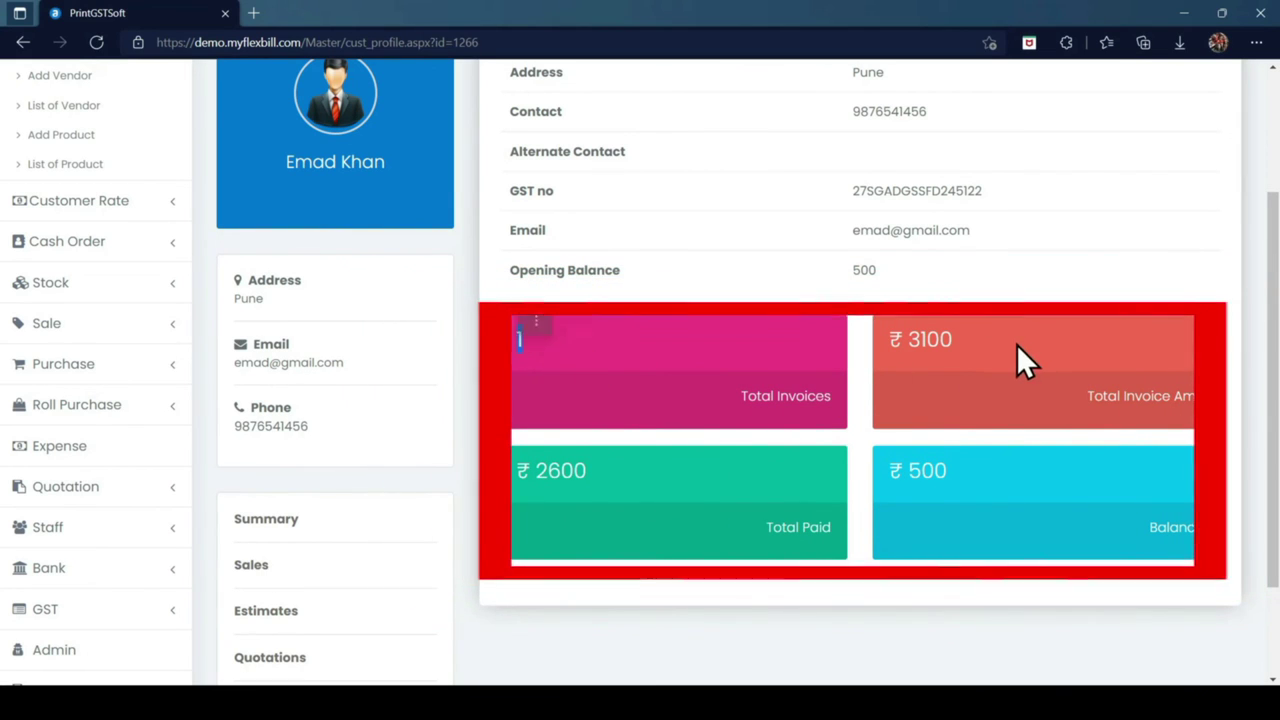
left_click_drag(970, 340, 910, 336)
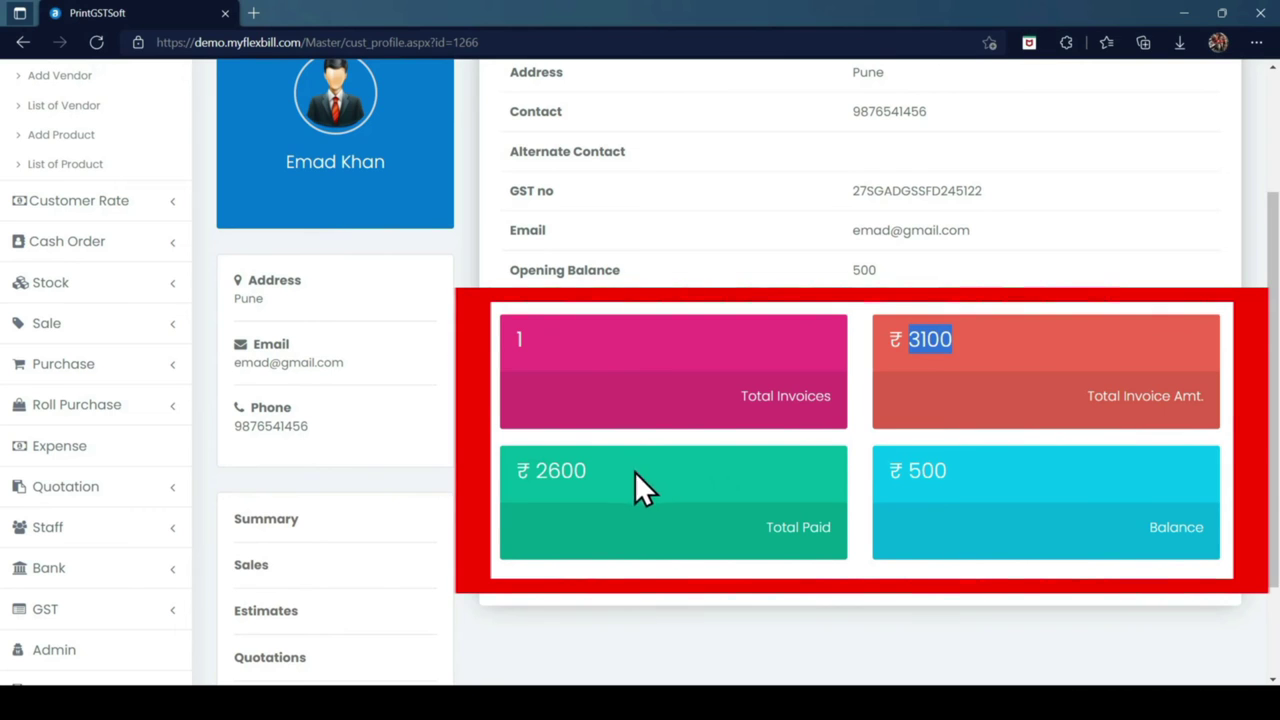
left_click_drag(594, 480, 510, 482)
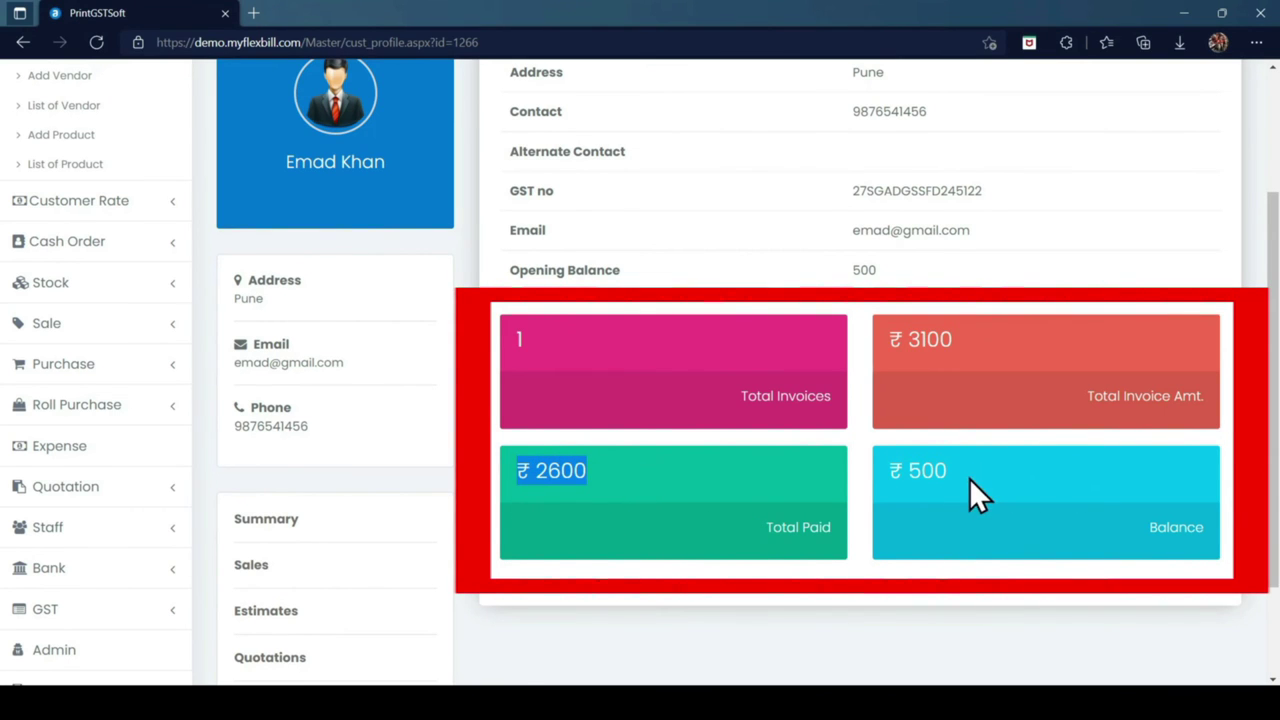
left_click_drag(975, 474, 880, 475)
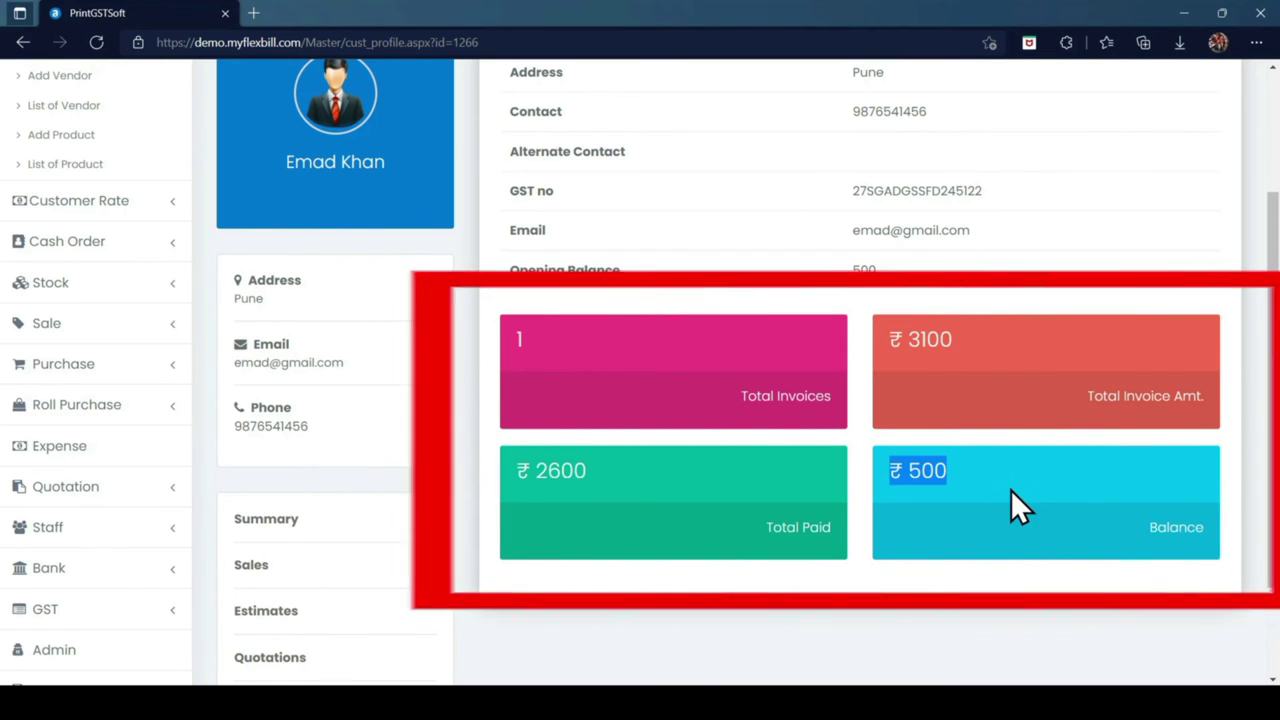
Step: Show the customer's sales report in the profile and view the tax invoice listed there
scroll(699, 464, "down", 2)
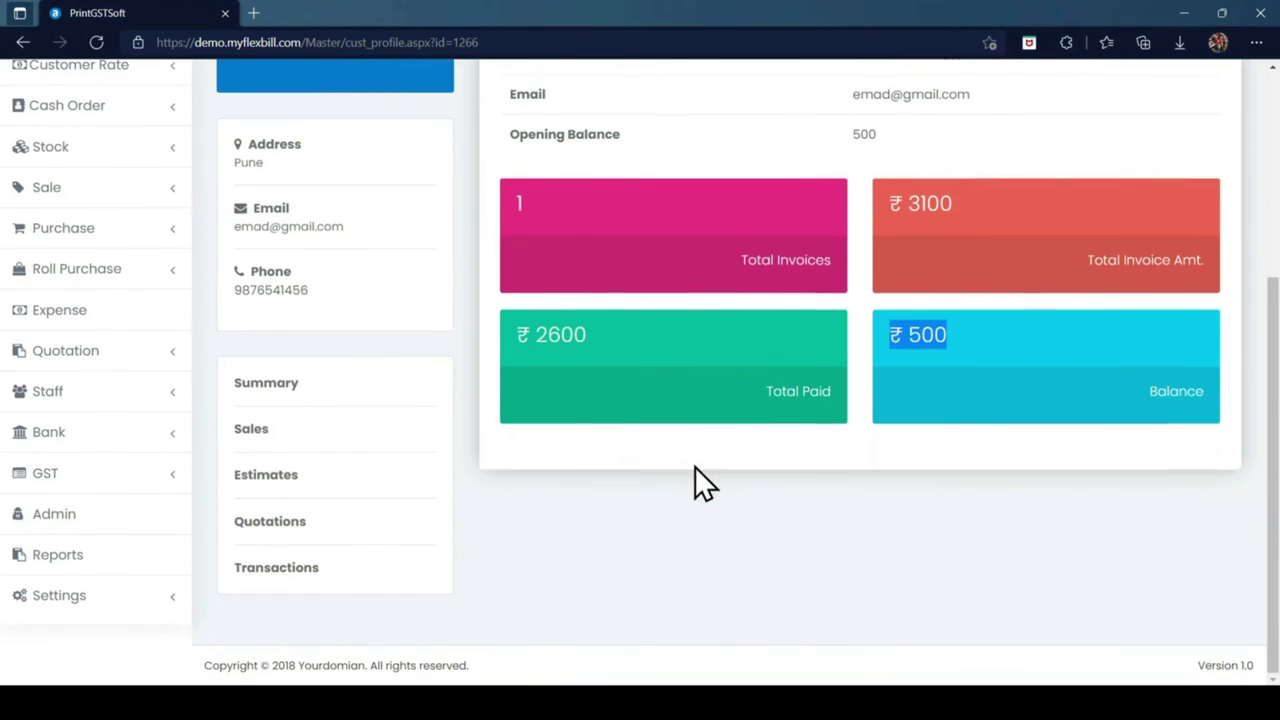
left_click(247, 432)
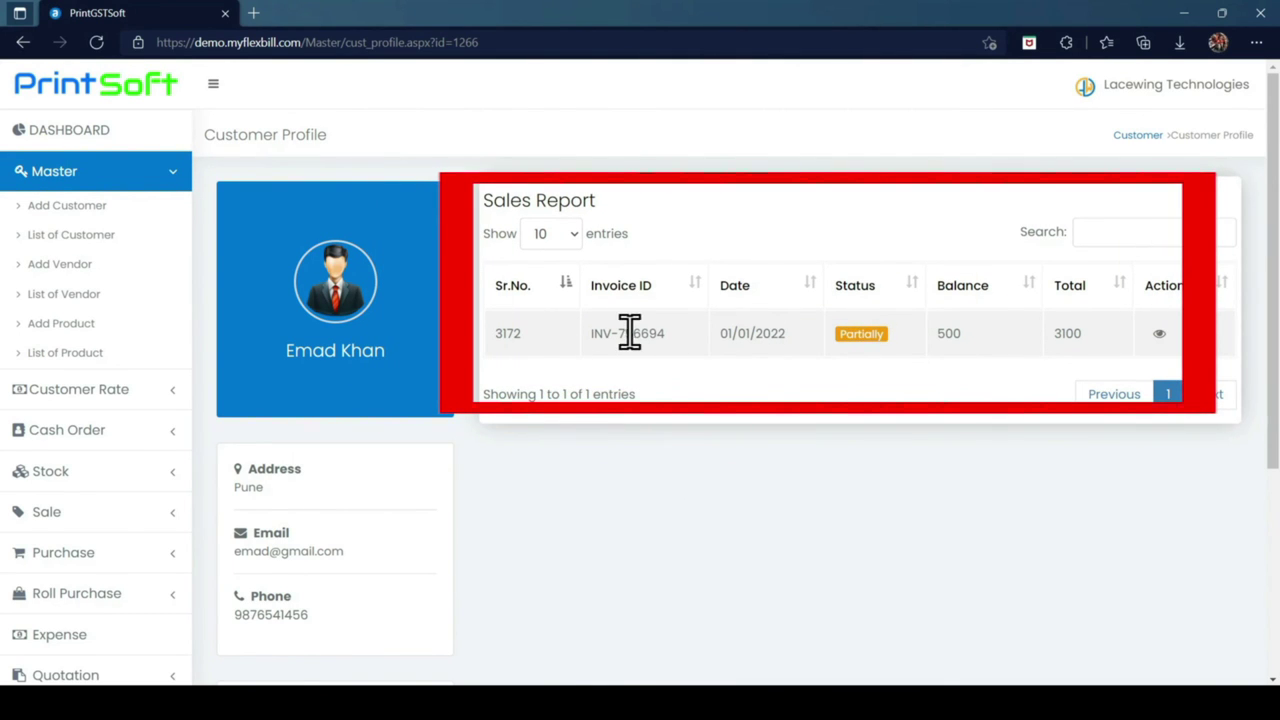
left_click(1160, 336)
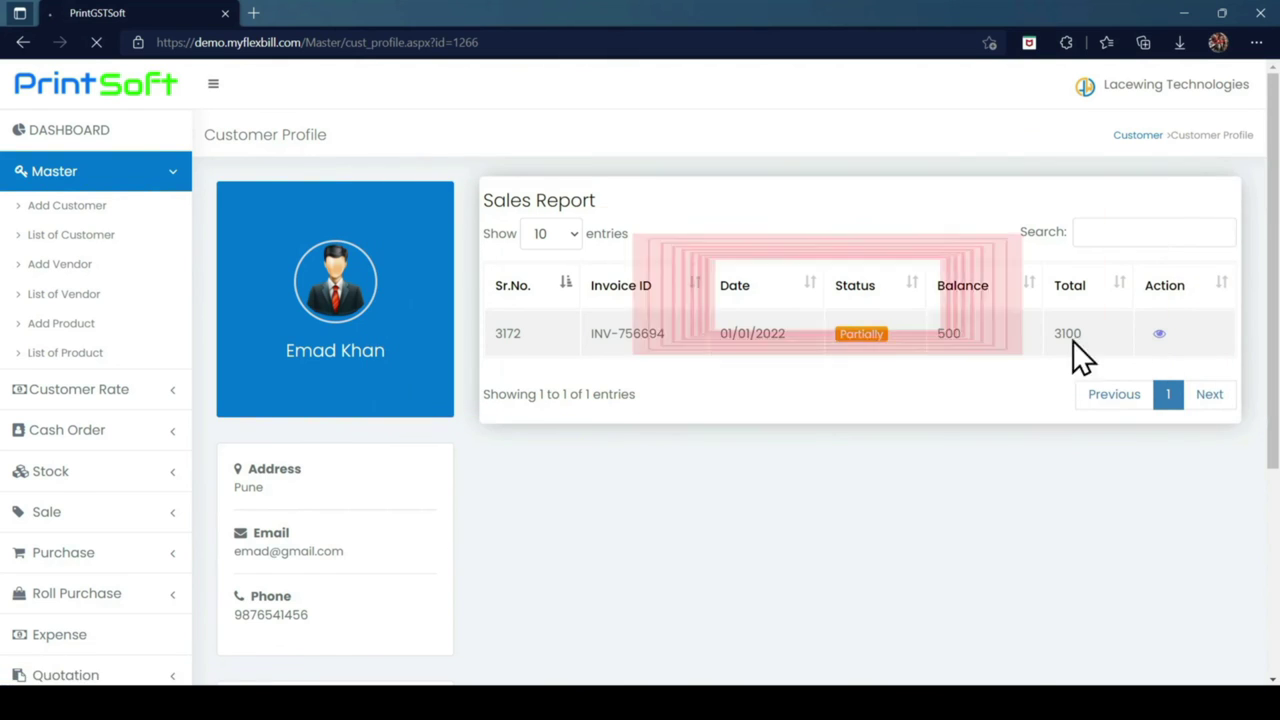
scroll(868, 490, "down", 1)
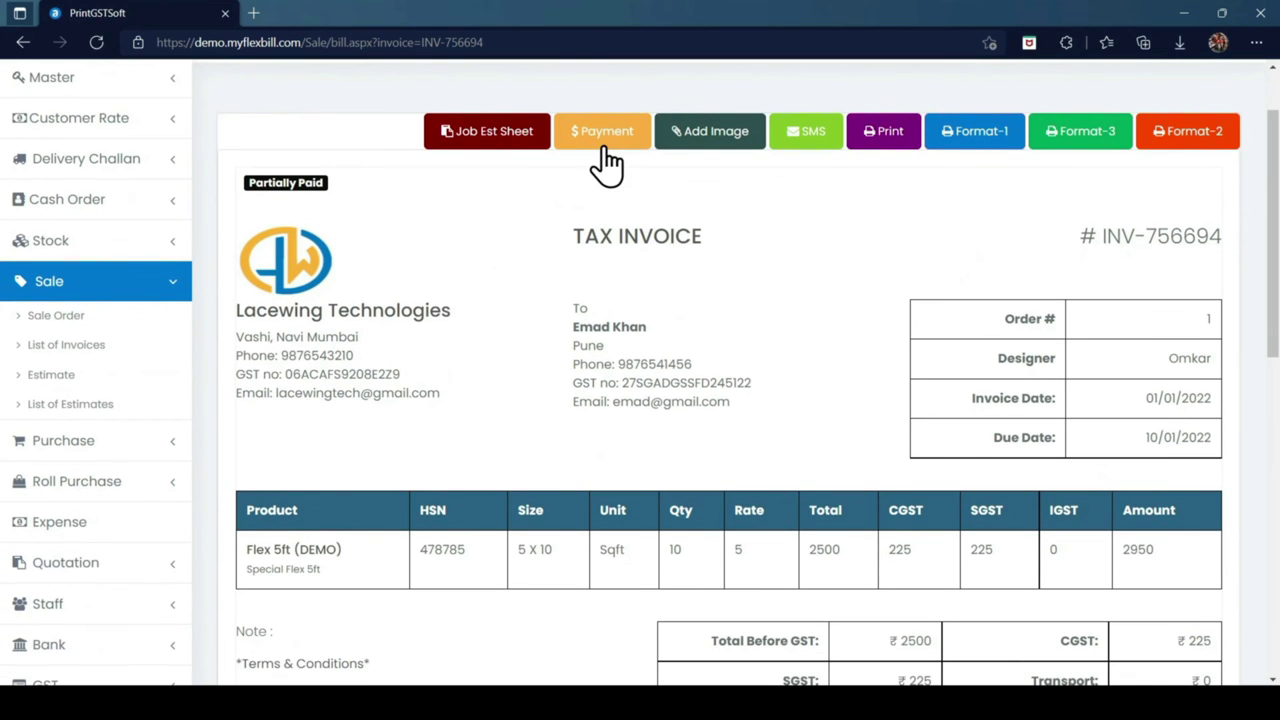
Step: Return from the invoice to the customer's profile and show the customer's estimate report
left_click(22, 42)
scroll(500, 360, "down", 3)
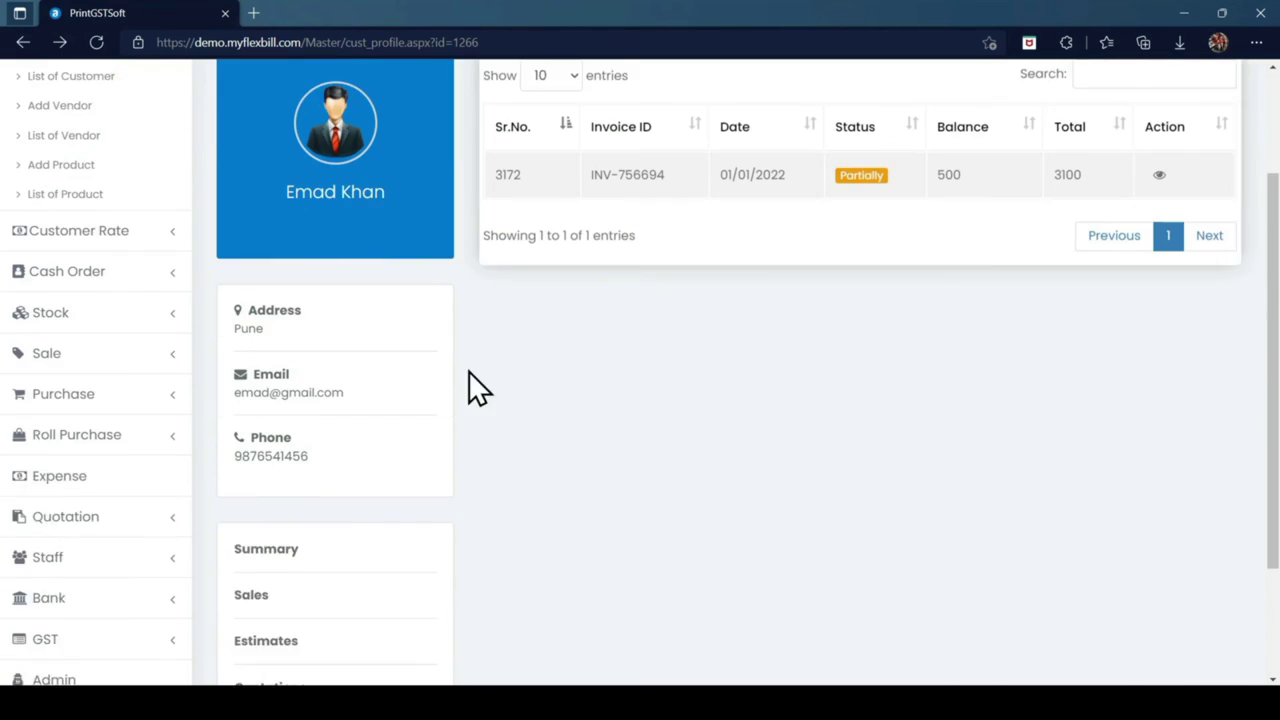
left_click(266, 484)
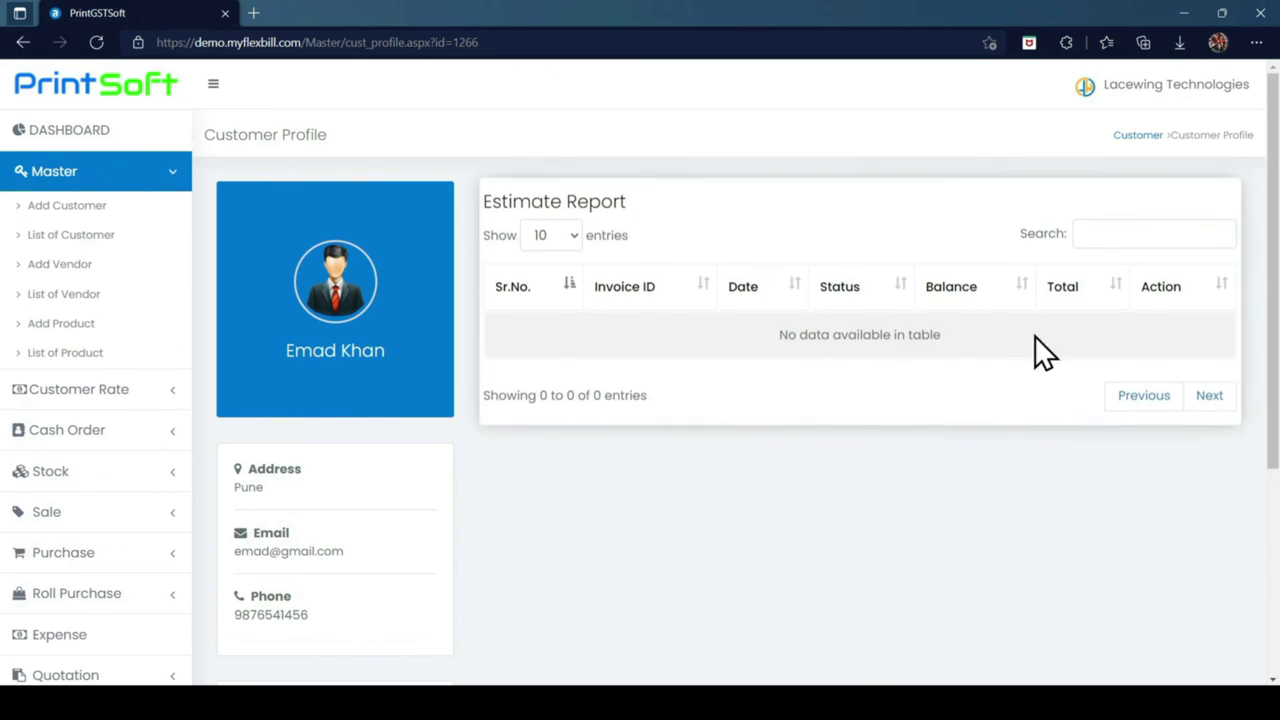
Step: View the customer's GST quotation report and transaction report in the profile
scroll(890, 430, "down", 3)
scroll(888, 424, "down", 1)
left_click(280, 526)
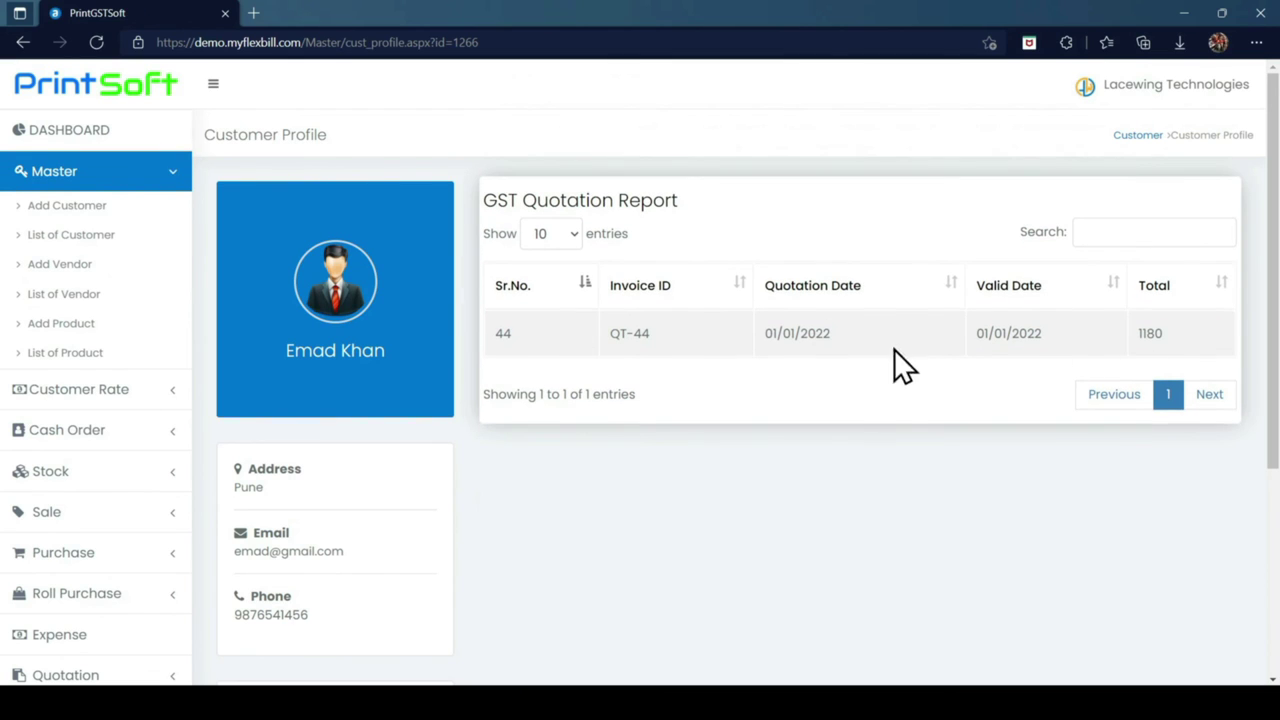
scroll(488, 478, "down", 3)
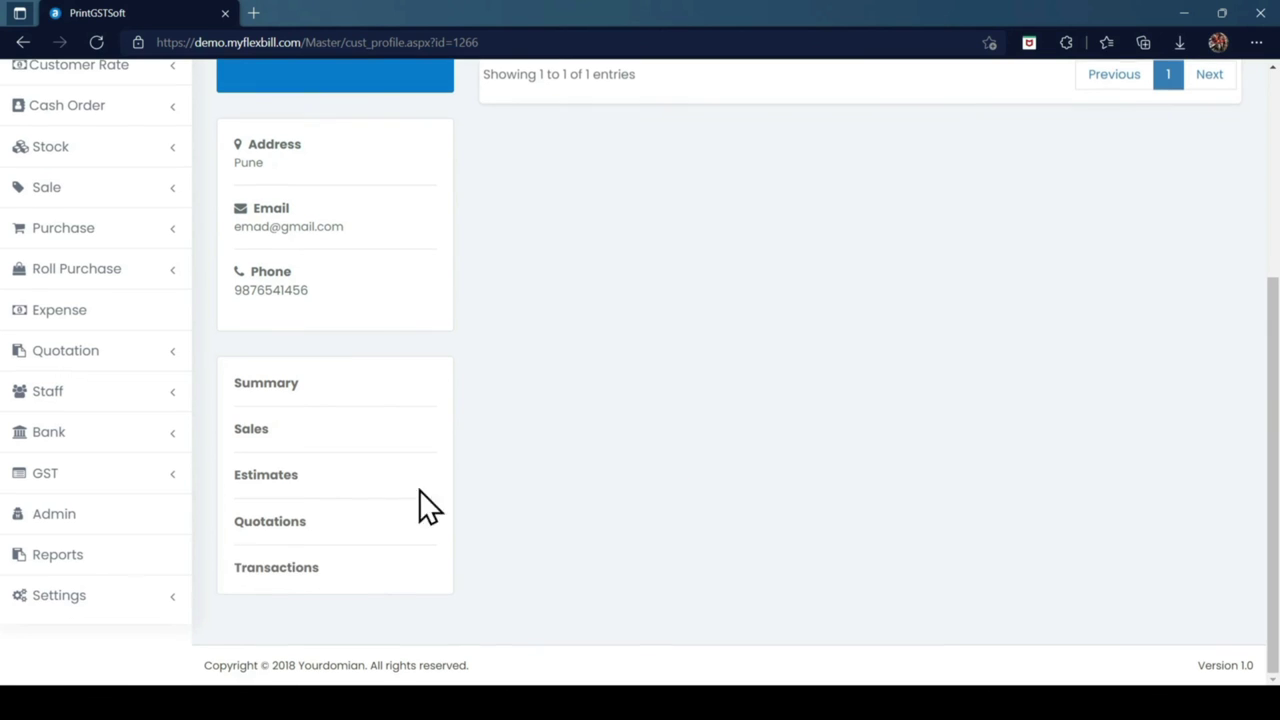
left_click(295, 577)
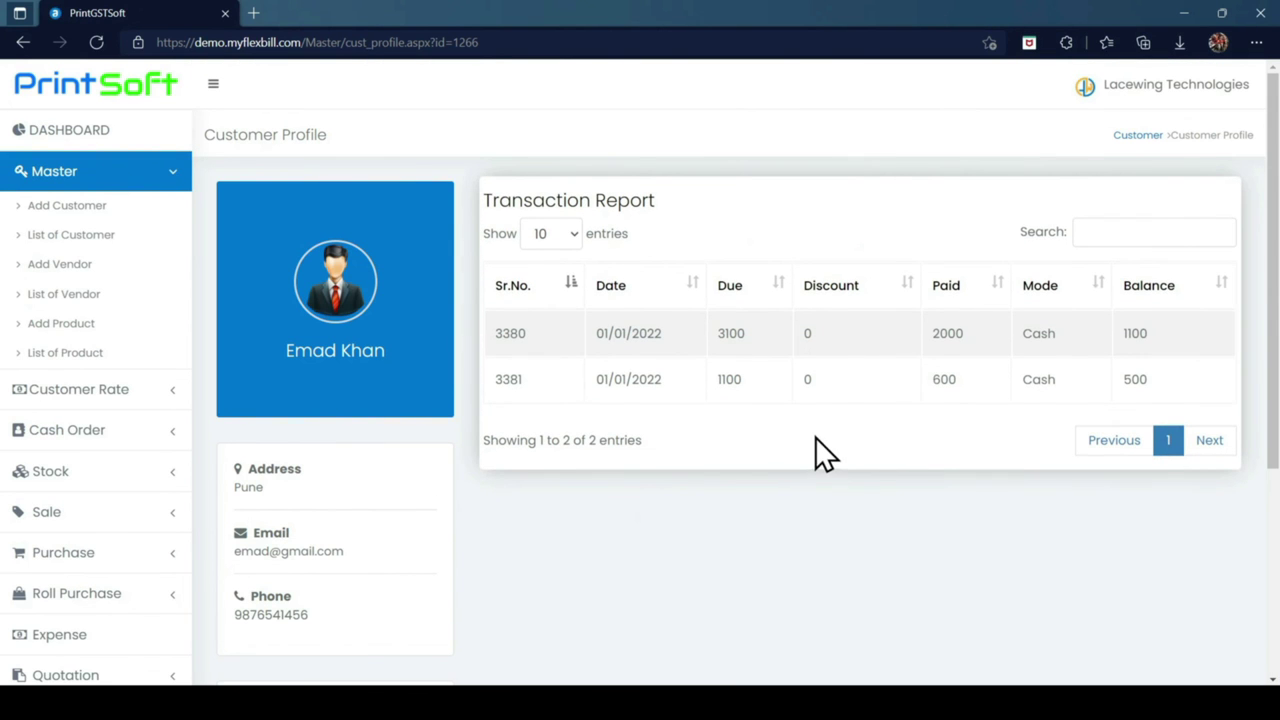